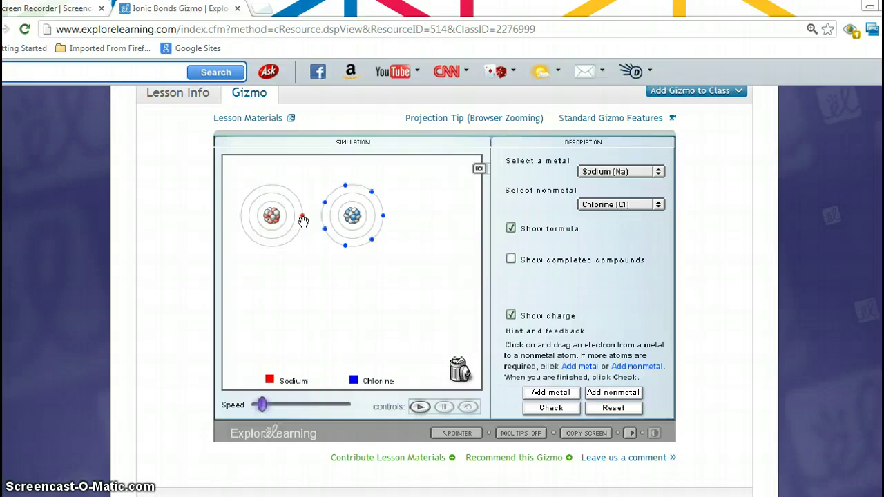
Move sodium's single valence electron onto chlorine, giving Na 1+, Cl 1− and formula NaCl
click(308, 216)
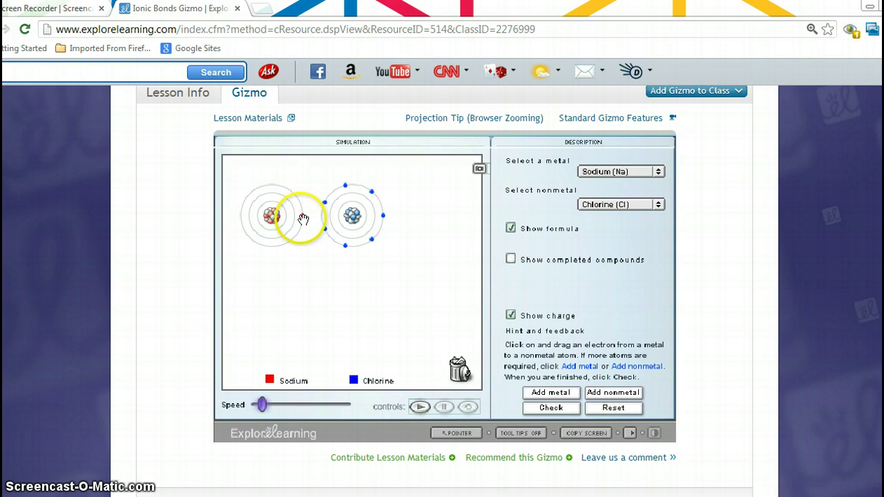
drag(304, 219, 374, 235)
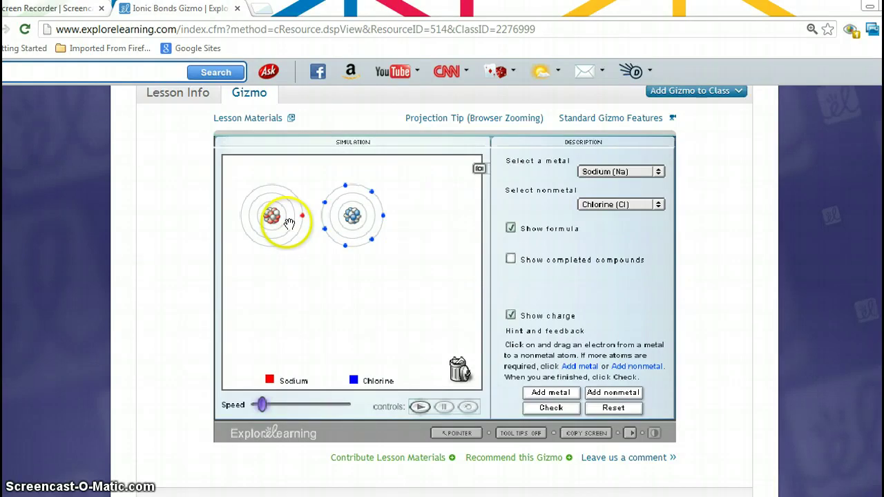
drag(331, 232, 277, 227)
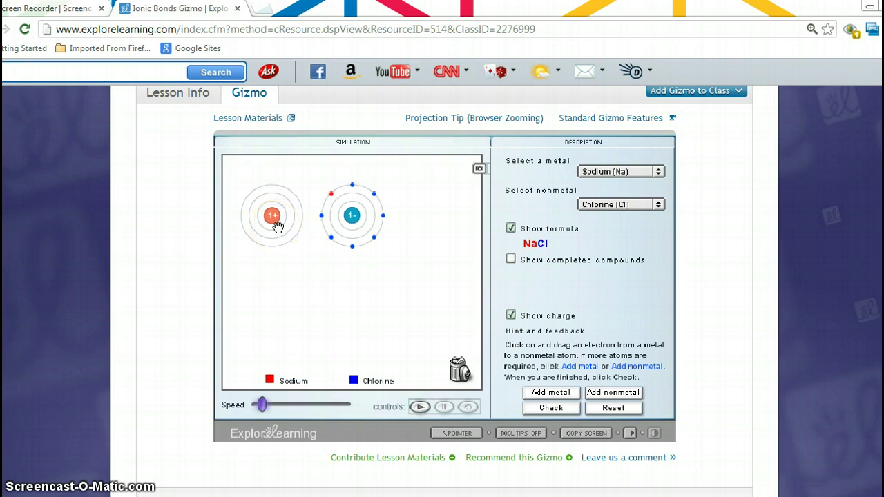
mouse_move(359, 208)
mouse_down()
mouse_move(352, 221)
mouse_move(347, 206)
mouse_up()
mouse_move(347, 201)
mouse_down()
mouse_move(296, 192)
mouse_move(297, 224)
mouse_move(352, 212)
mouse_move(364, 187)
mouse_move(355, 216)
mouse_move(270, 217)
mouse_move(348, 216)
mouse_move(415, 232)
mouse_move(276, 220)
mouse_move(366, 230)
mouse_move(281, 223)
mouse_move(306, 193)
mouse_move(373, 212)
mouse_move(343, 213)
mouse_move(353, 216)
mouse_up()
click(272, 218)
click(352, 215)
Reset the NaCl model and choose Oxygen (O) as the nonmetal
click(613, 408)
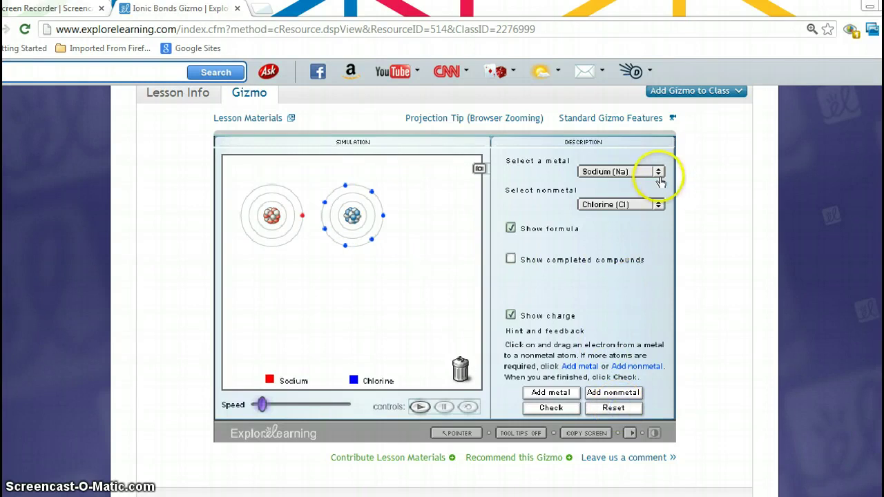
click(659, 204)
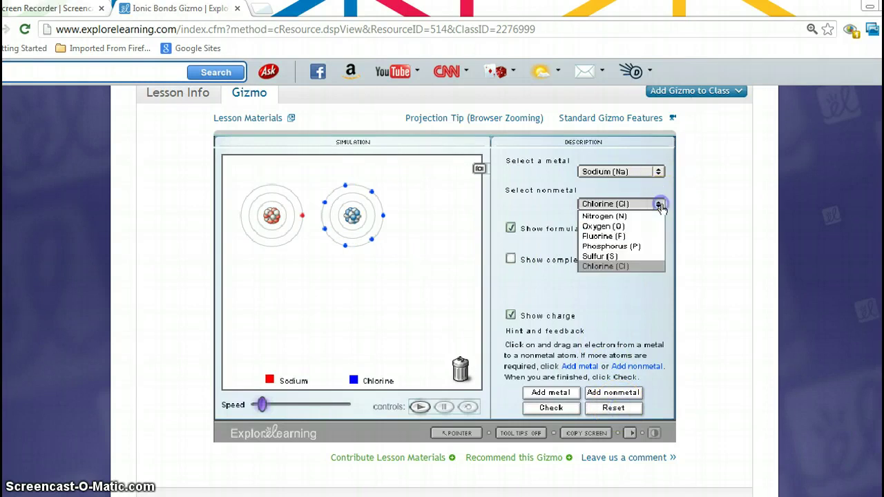
click(617, 226)
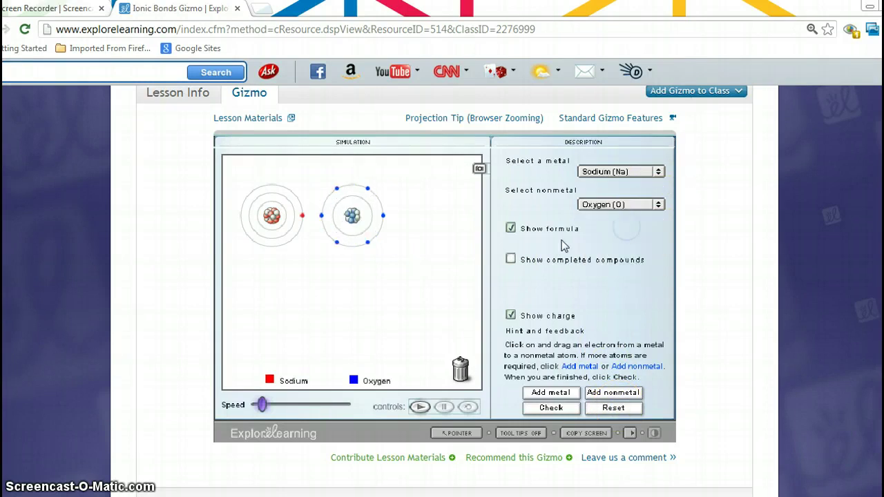
Give sodium's valence electron to oxygen, making Na 1+, O 1− and formula NaO
click(304, 217)
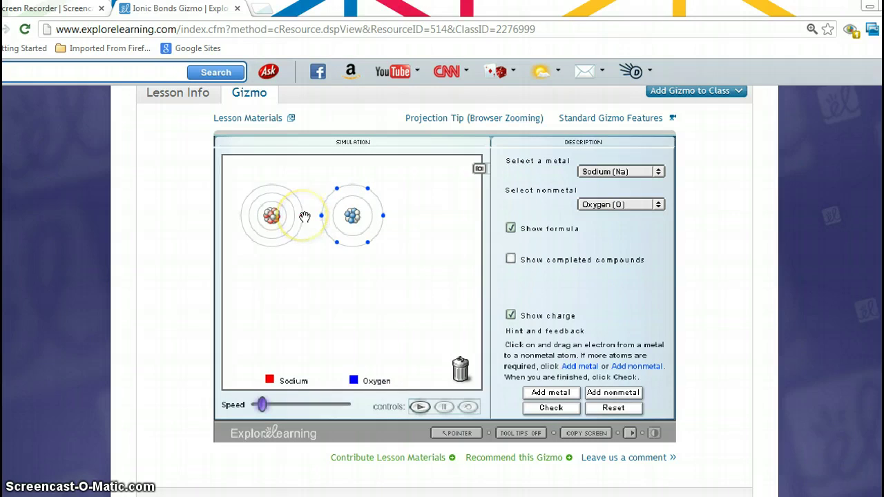
drag(305, 217, 331, 199)
click(385, 233)
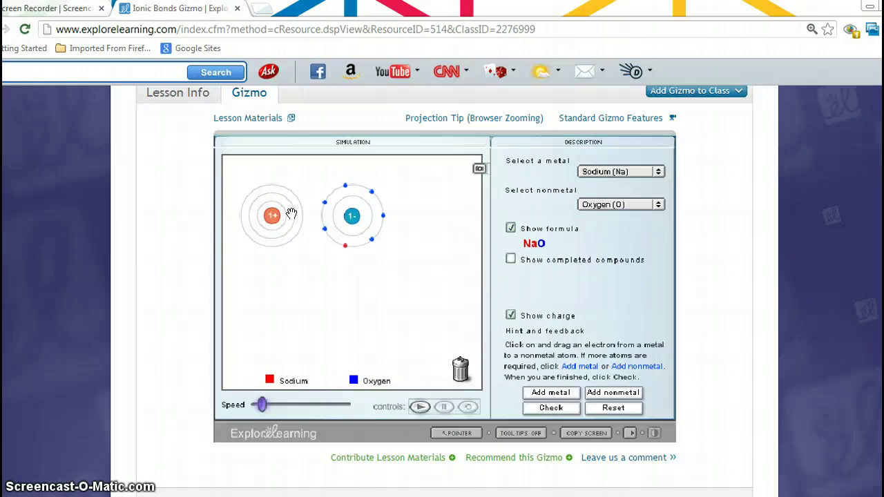
Add a second sodium atom and pass its electron to oxygen, making O 2− and Na2O
click(537, 394)
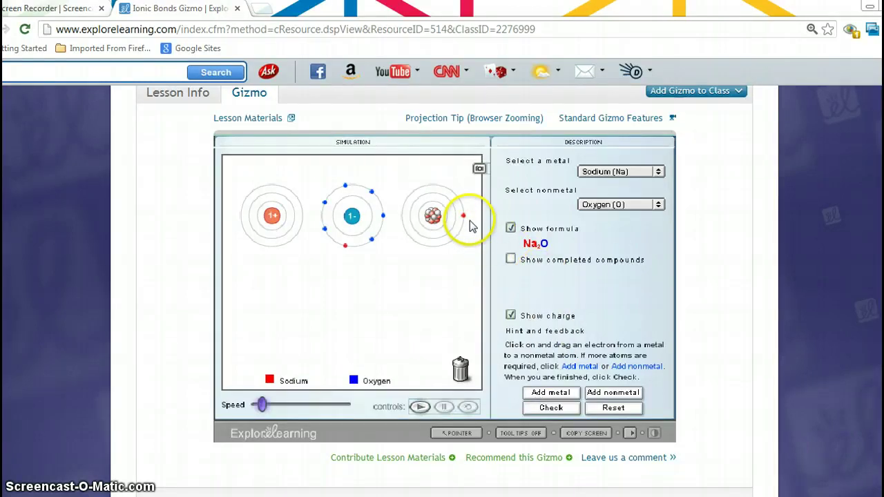
drag(467, 218, 353, 184)
drag(386, 222, 366, 227)
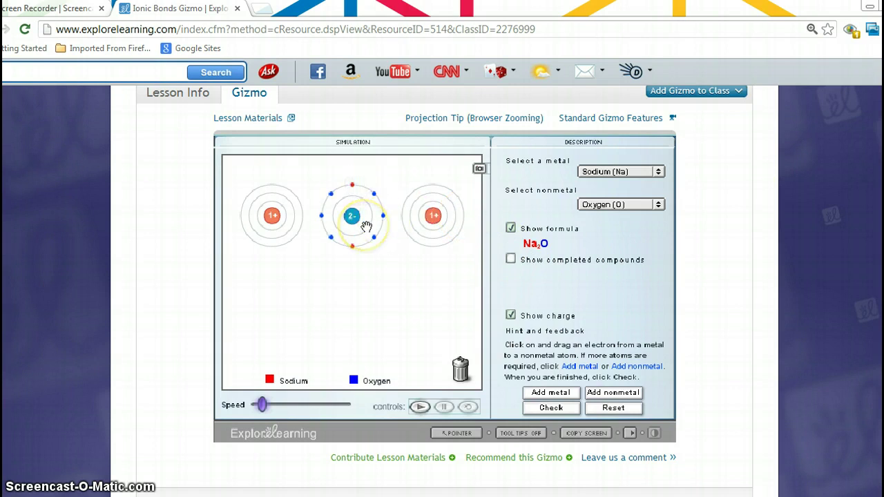
click(366, 226)
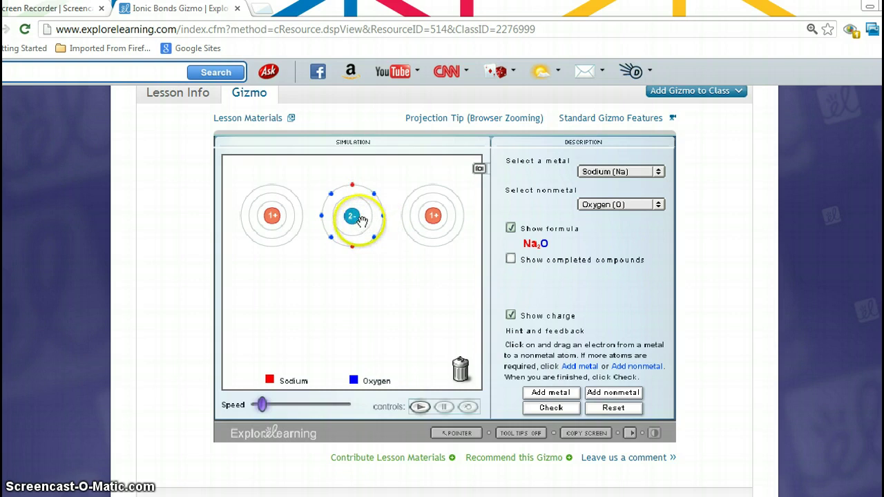
click(275, 219)
drag(274, 218, 372, 224)
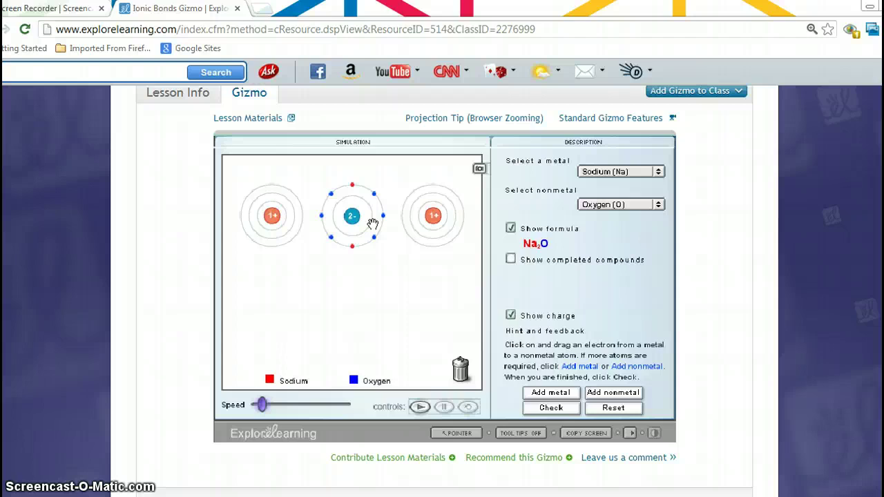
click(545, 254)
Reset the model, selecting Magnesium (Mg) as the metal and Phosphorus (P) as the nonmetal
click(612, 407)
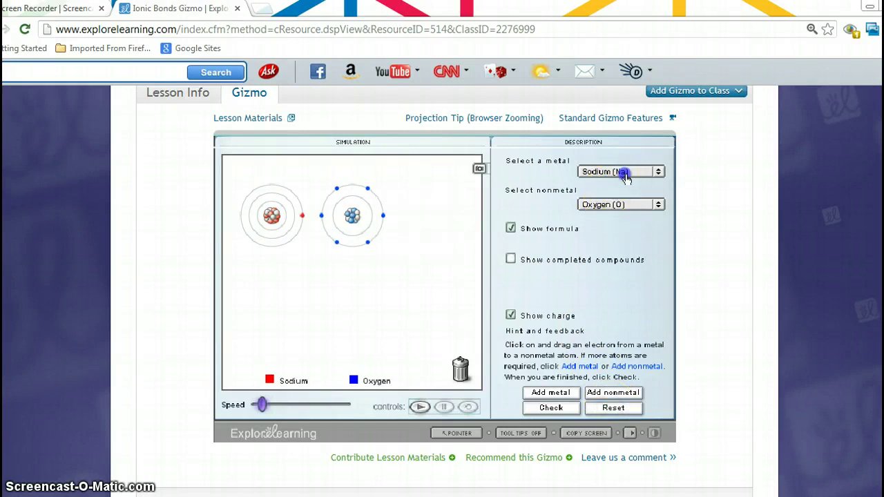
click(624, 171)
click(608, 222)
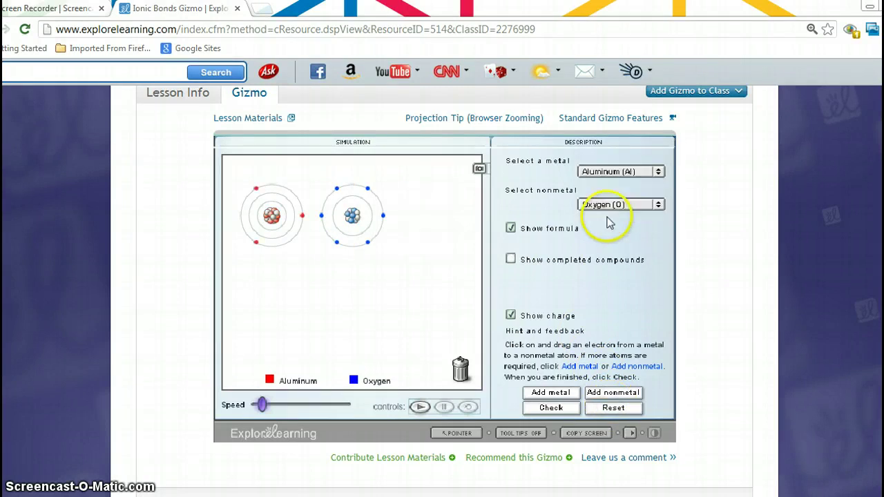
click(624, 174)
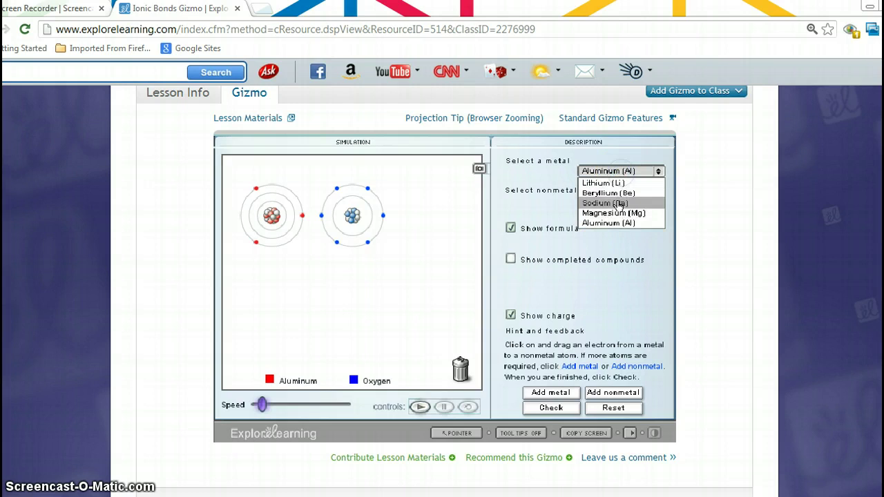
click(614, 213)
click(613, 206)
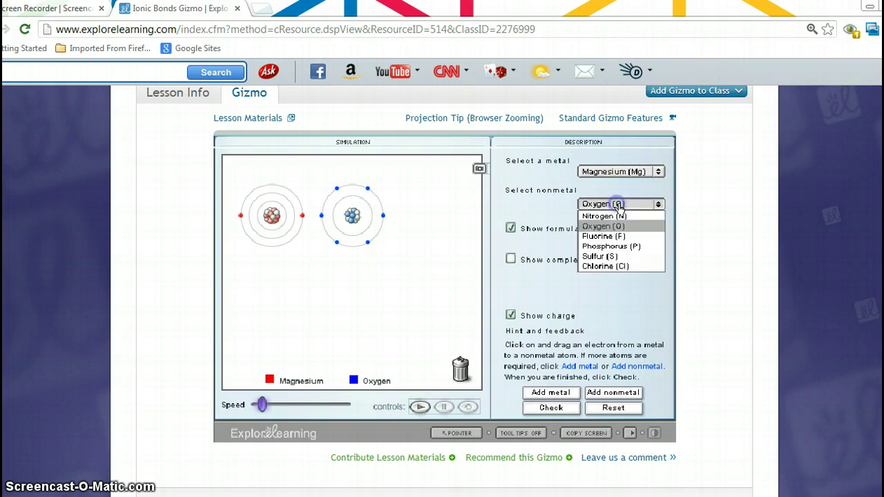
click(615, 247)
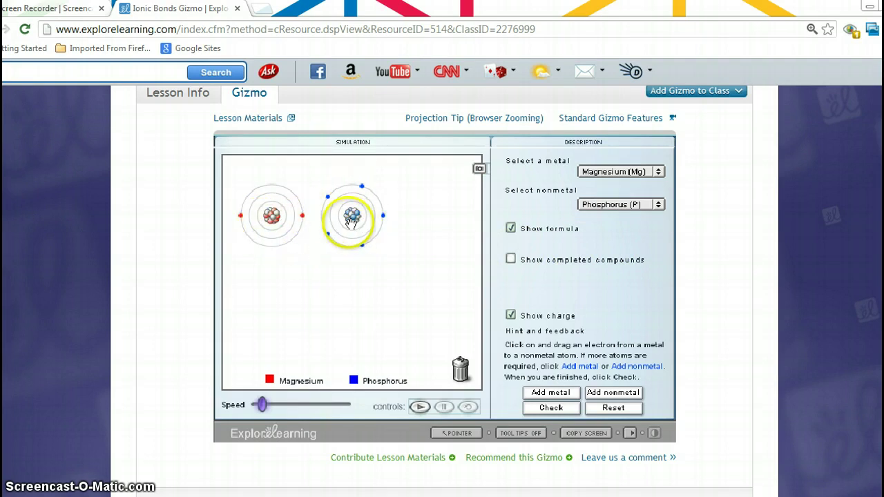
Give both Mg electrons to phosphorus, then add a magnesium and pass one electron, making P 3− and Mg2P
drag(305, 217, 380, 204)
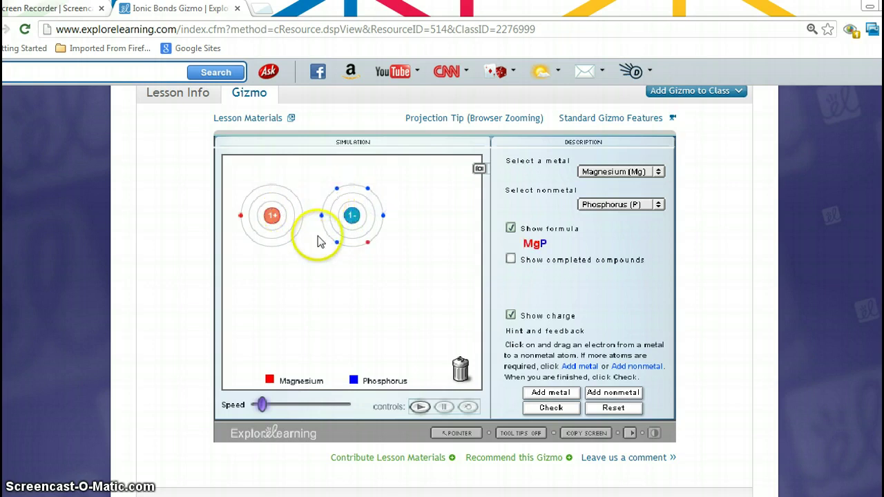
drag(245, 213, 326, 207)
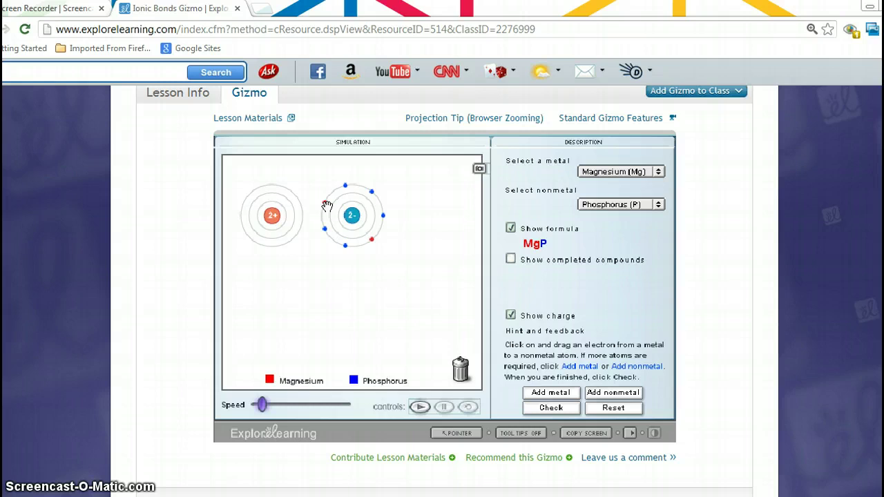
drag(327, 206, 363, 232)
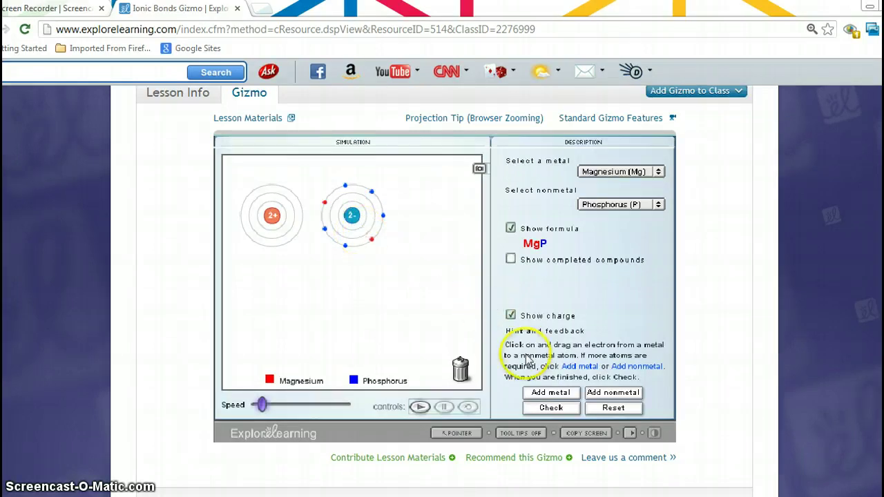
click(550, 395)
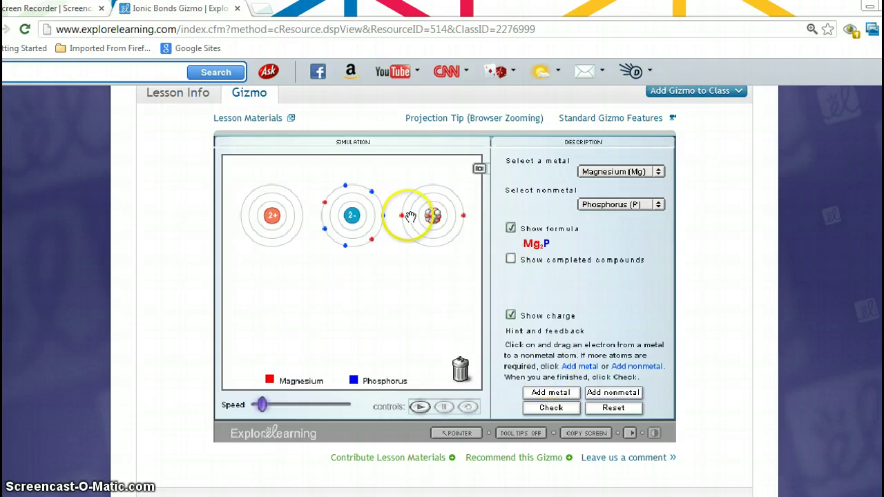
drag(402, 216, 386, 227)
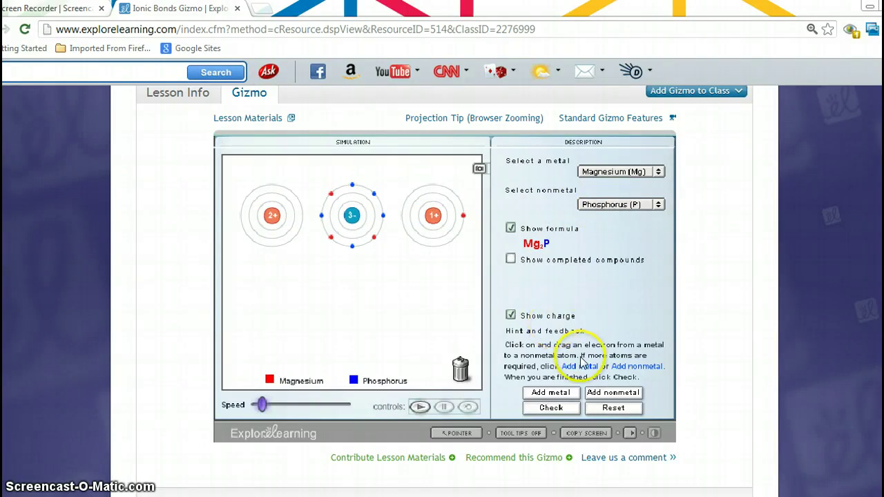
Add a second phosphorus and give it the 1+ magnesium's last electron, making that magnesium 2+
click(607, 391)
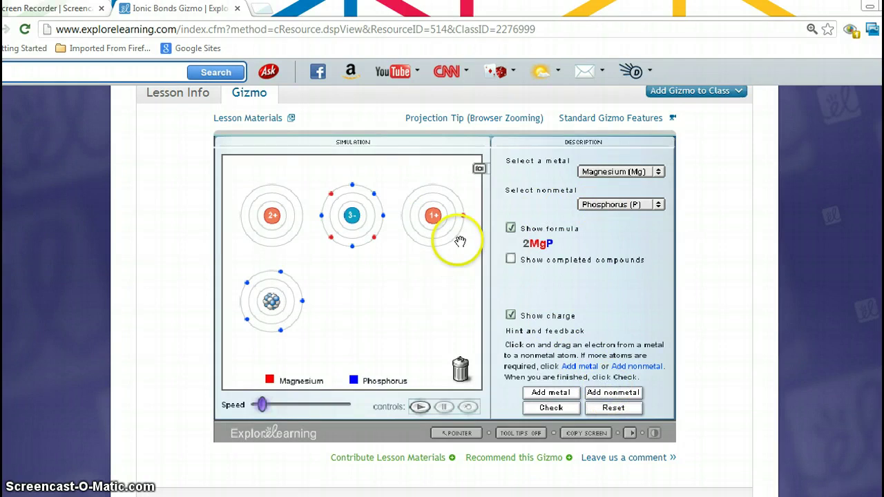
drag(465, 217, 294, 326)
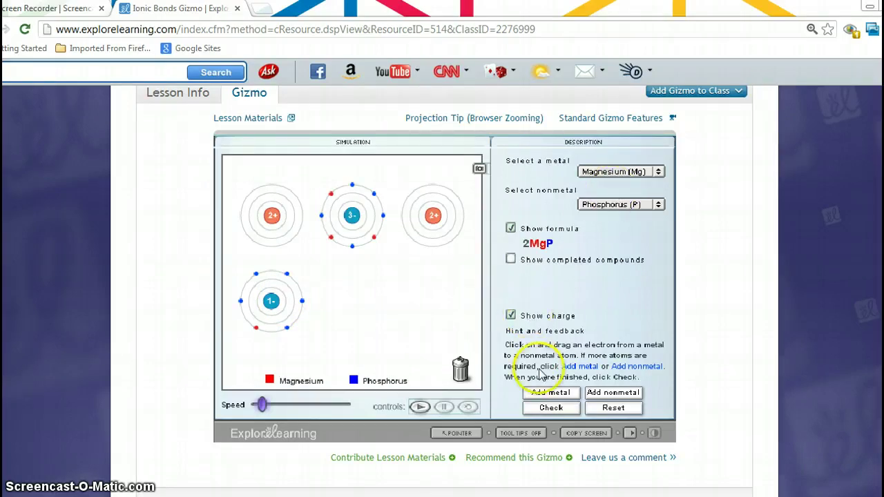
Add a third magnesium and give both its electrons to the lower phosphorus, completing Mg3P2
click(545, 391)
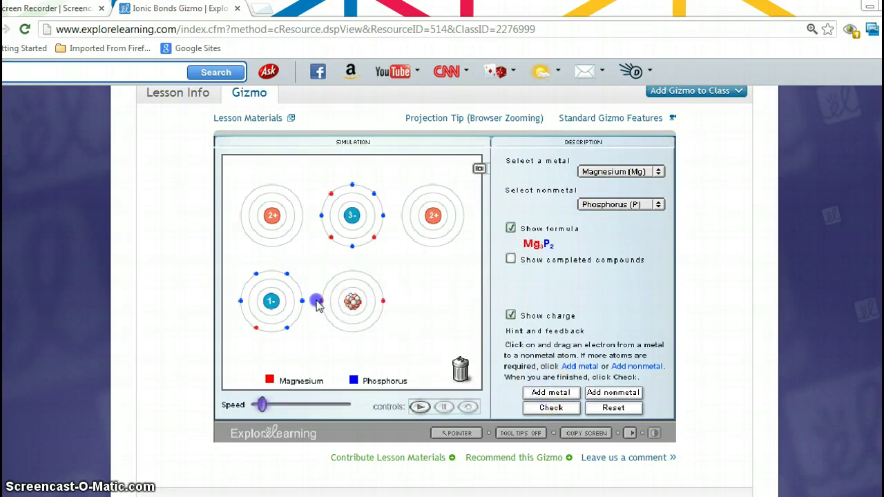
drag(320, 302, 303, 313)
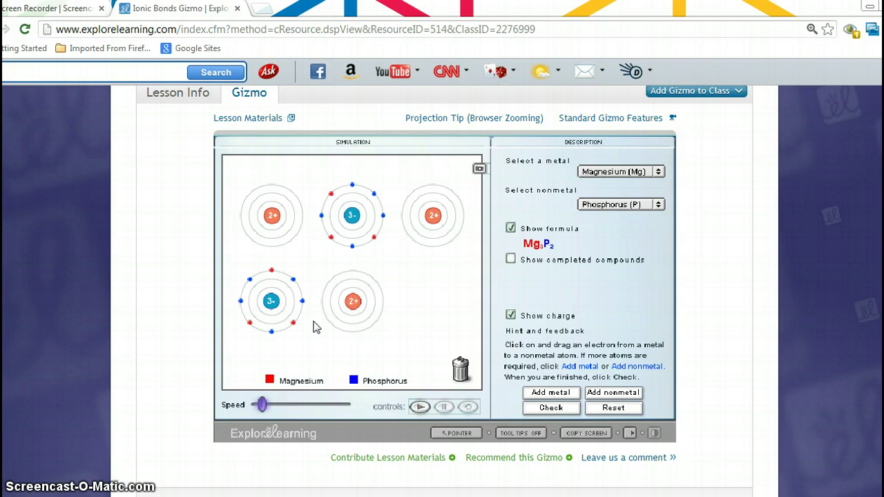
click(355, 300)
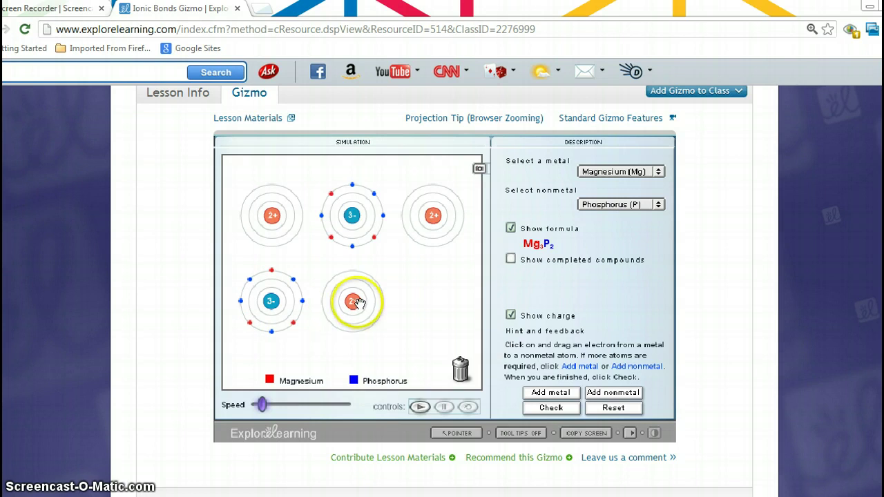